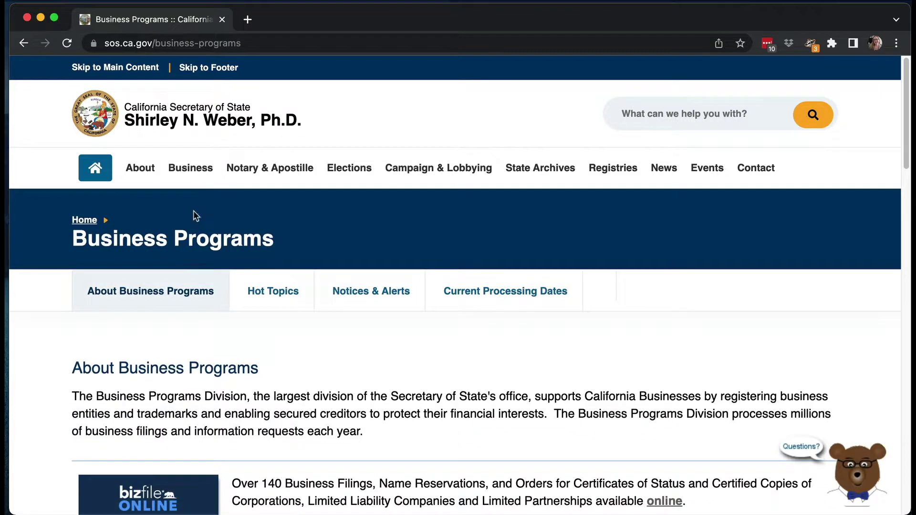
Open bizfile Online from the Business Programs page and highlight the first-time user sign-up instructions
{"action": "scroll", "coordinate": [157, 330], "scroll_direction": "down", "scroll_amount": 4}
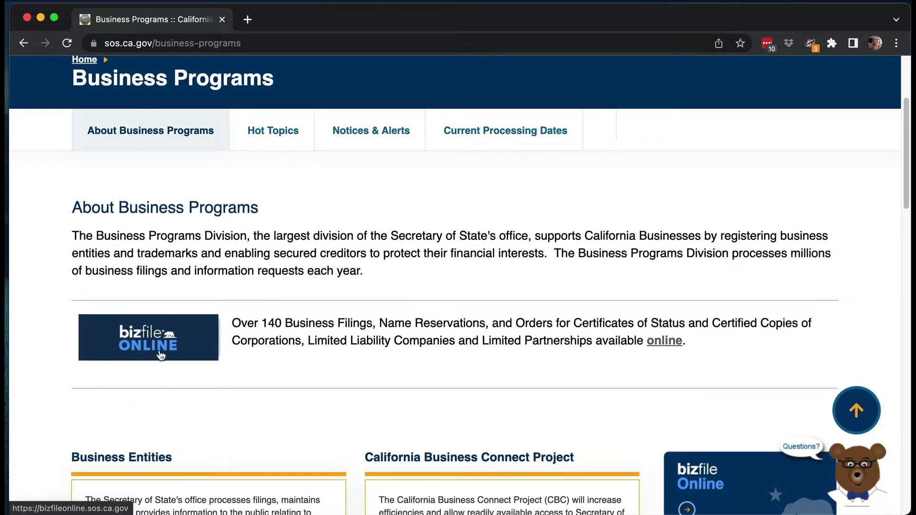
{"action": "left_click", "coordinate": [160, 351]}
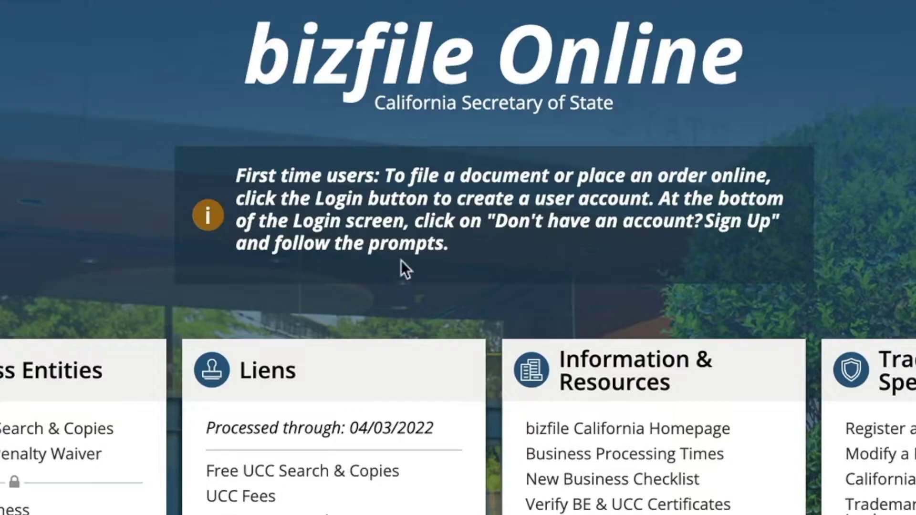
{"action": "left_click_drag", "start_coordinate": [396, 256], "coordinate": [235, 170]}
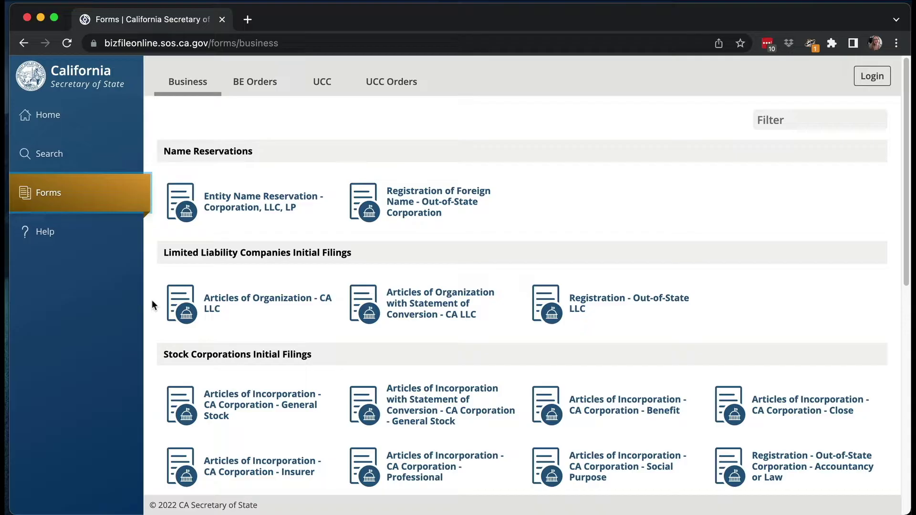
Scroll through the bizfile forms list, then go to the business entity search
{"action": "scroll", "coordinate": [152, 299], "scroll_direction": "down", "scroll_amount": 10}
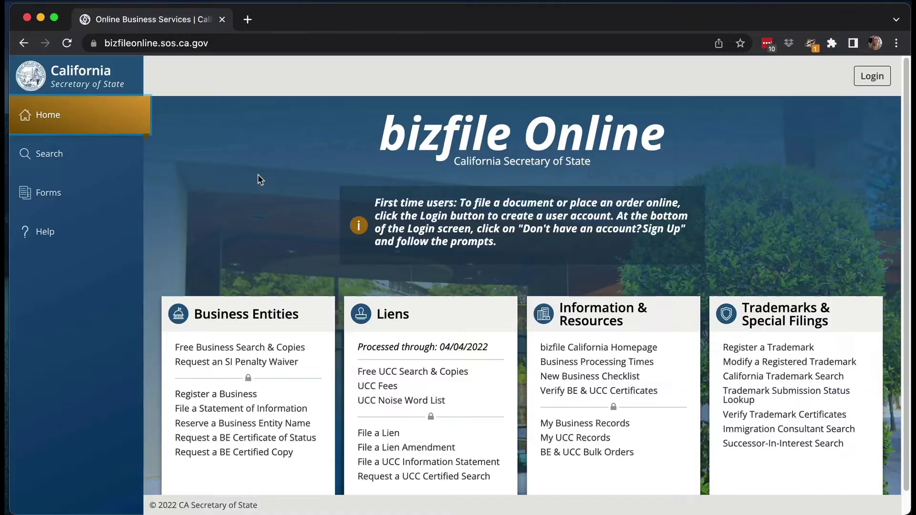
{"action": "left_click", "coordinate": [52, 158]}
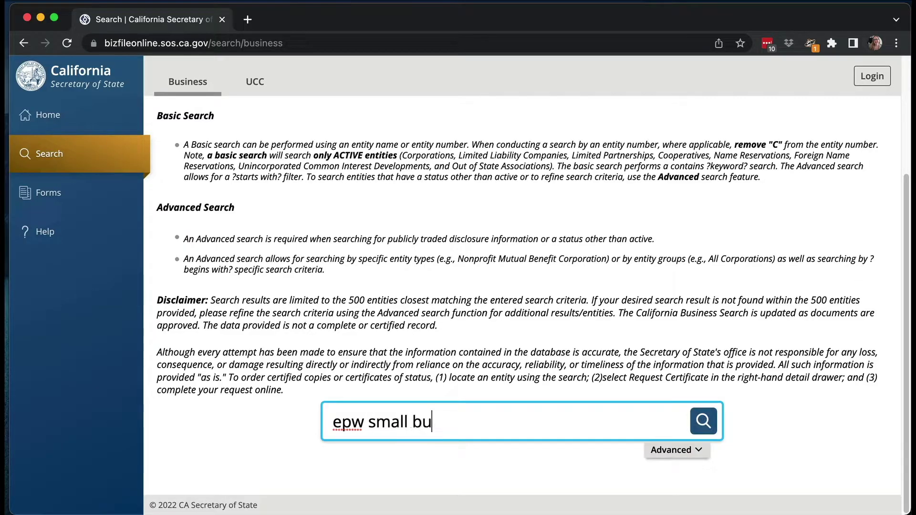
Search for EPW SMALL BUSINESS LAW, open its result details, and request access to manage it
{"action": "key", "text": "Return"}
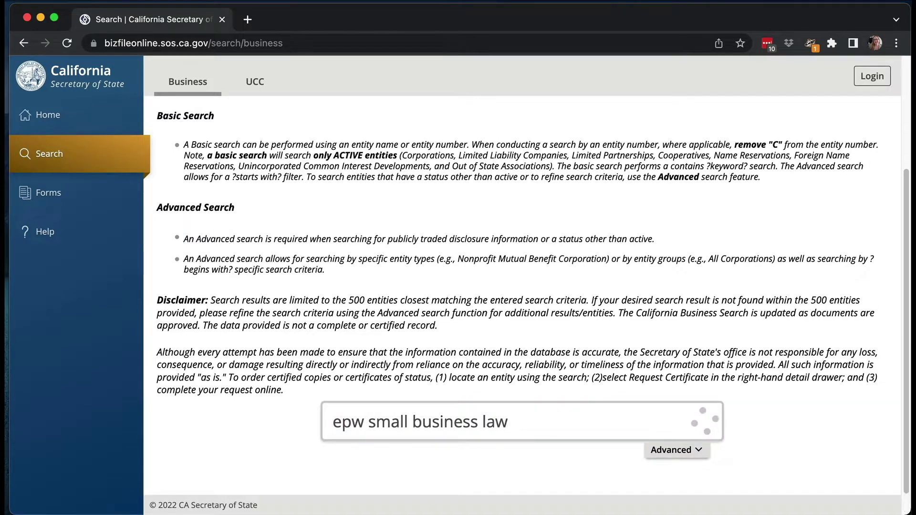
{"action": "scroll", "coordinate": [262, 400], "scroll_direction": "down", "scroll_amount": 2}
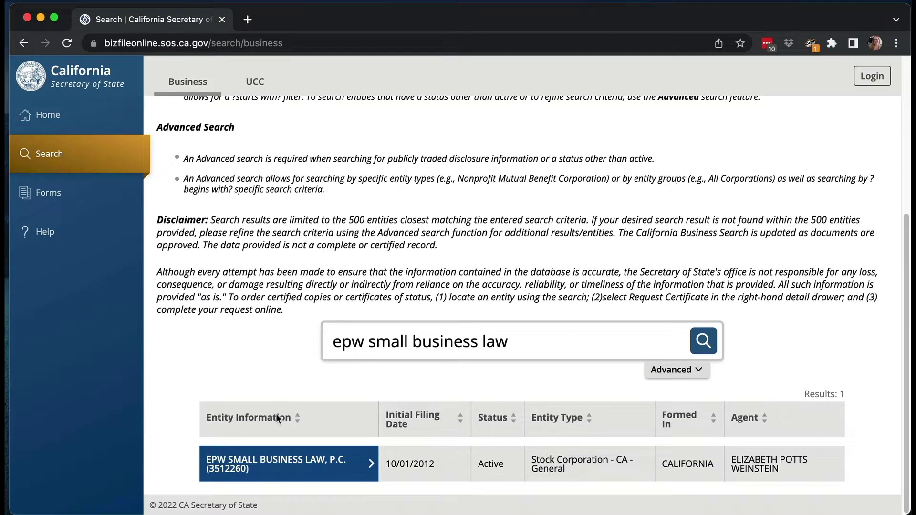
{"action": "left_click", "coordinate": [273, 464]}
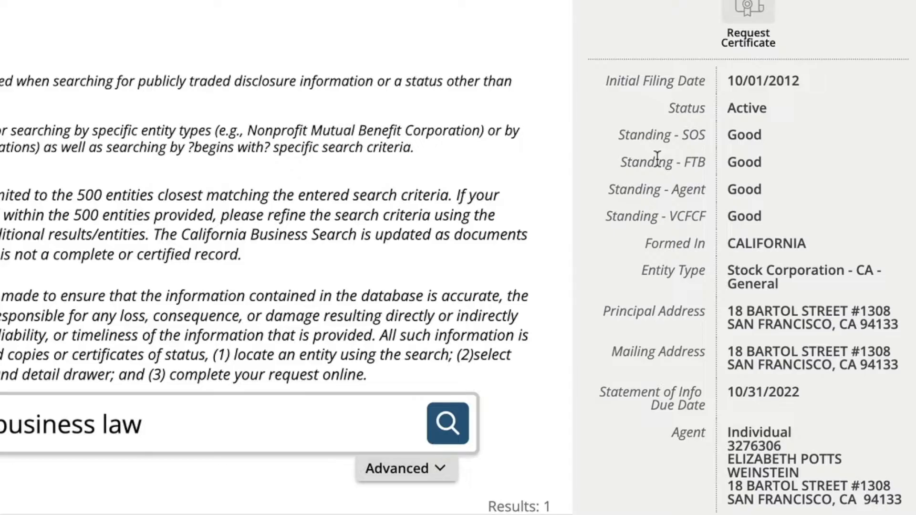
{"action": "scroll", "coordinate": [657, 159], "scroll_direction": "down", "scroll_amount": 2}
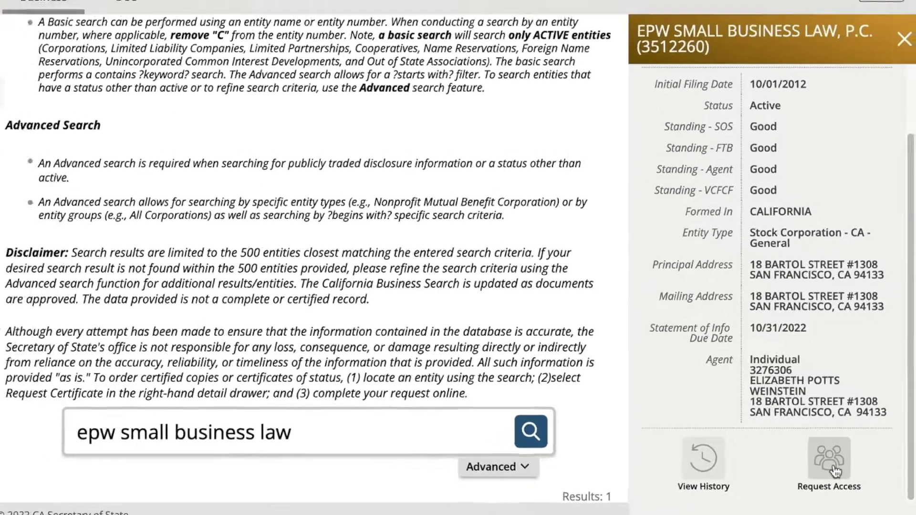
{"action": "left_click", "coordinate": [829, 457]}
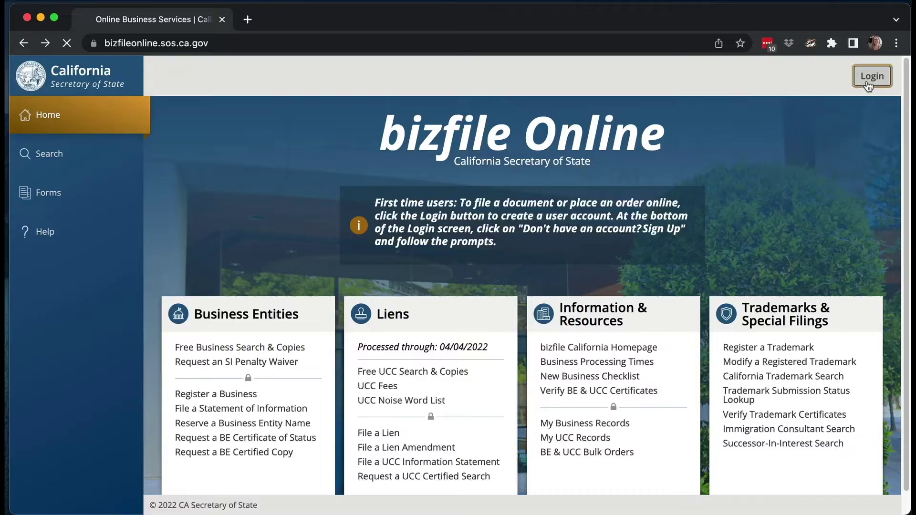
{"action": "left_click", "coordinate": [869, 76]}
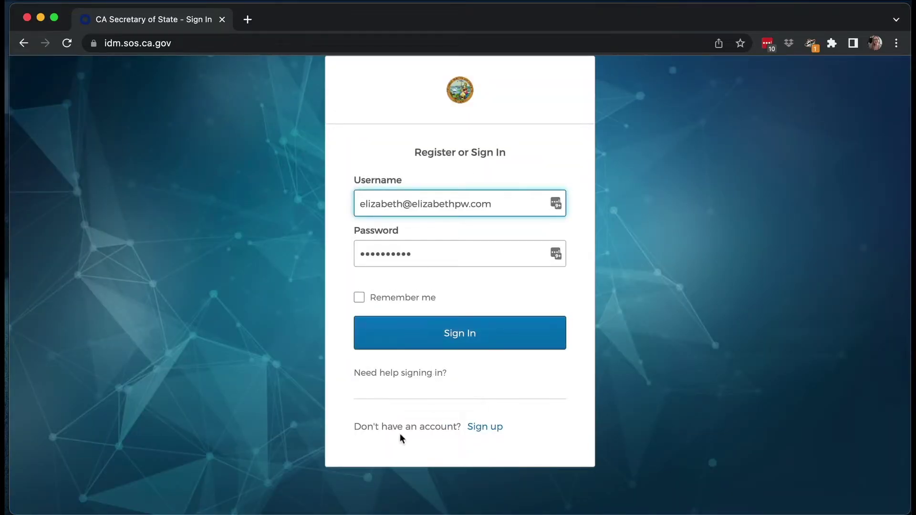
Look over the Create Account form, then sign in to the existing bizfile account
{"action": "left_click", "coordinate": [480, 427]}
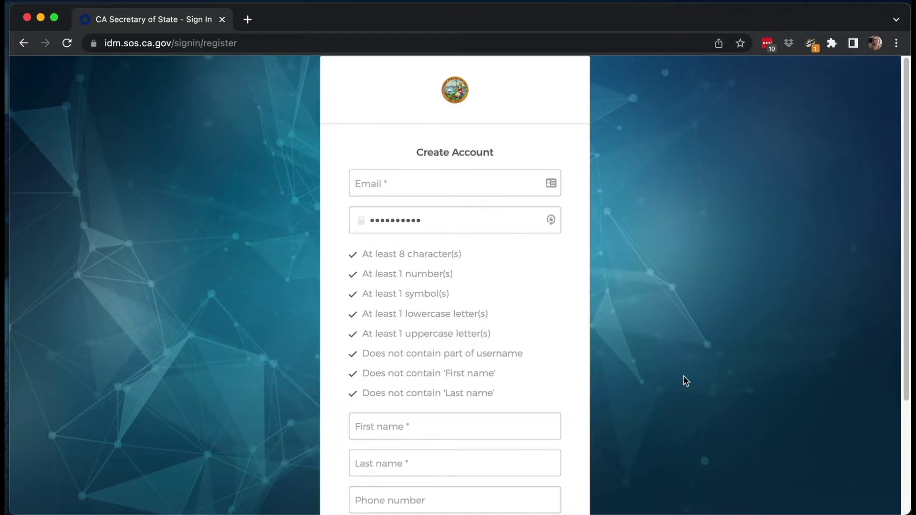
{"action": "scroll", "coordinate": [684, 377], "scroll_direction": "down", "scroll_amount": 3}
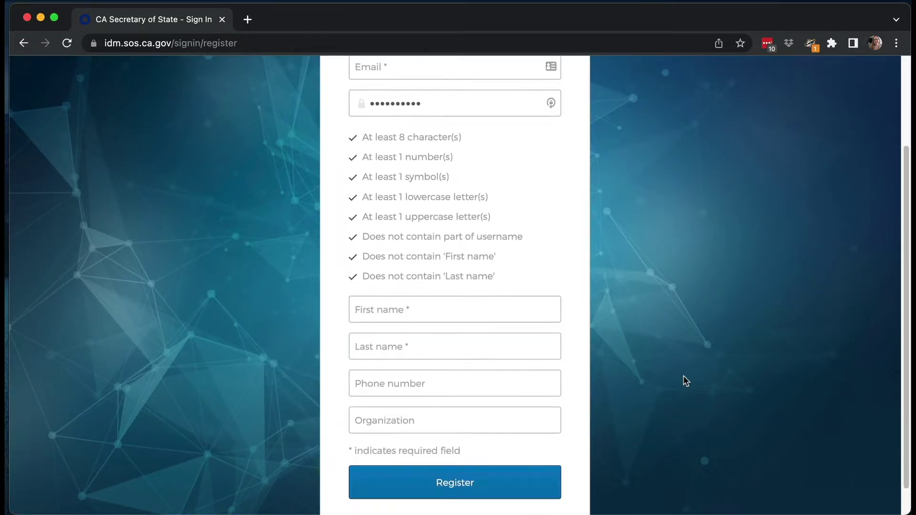
{"action": "scroll", "coordinate": [684, 382], "scroll_direction": "down", "scroll_amount": 1}
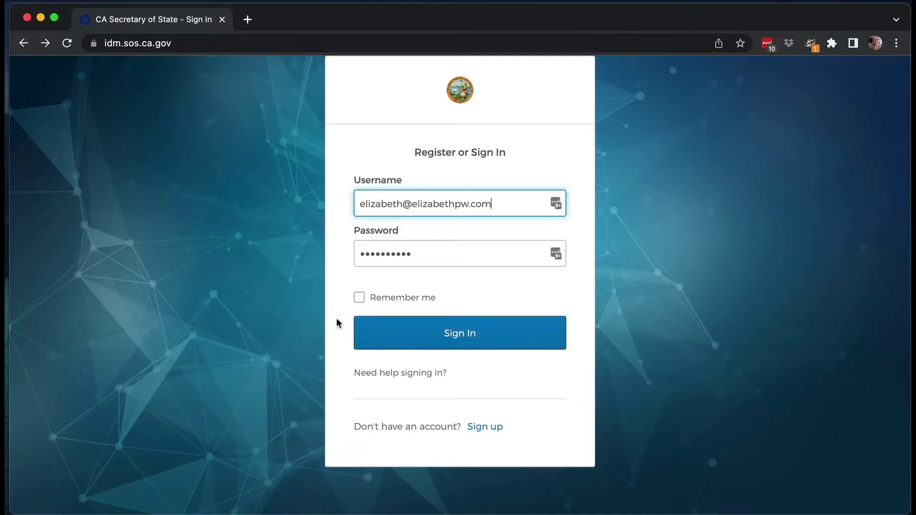
{"action": "left_click", "coordinate": [436, 334]}
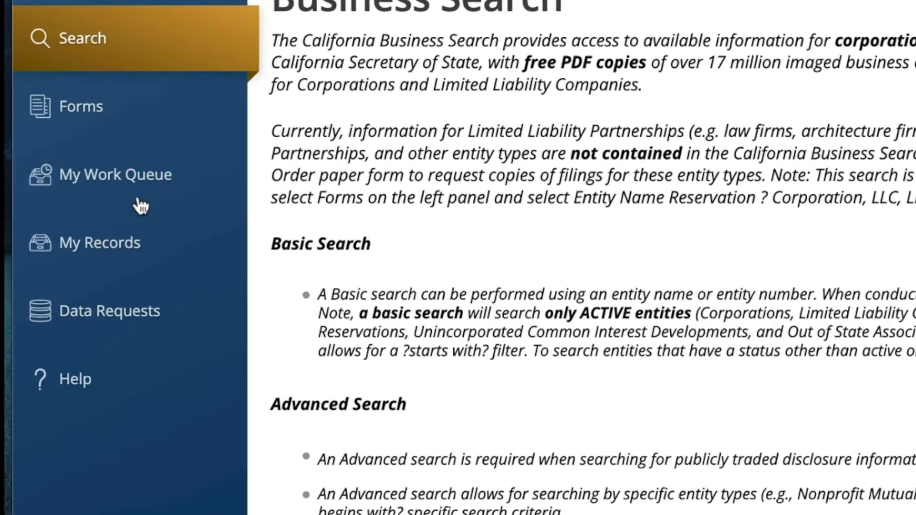
Open My Work Queue, then the EPW SMALL BUSINESS LAW, P.C. record in My Records
{"action": "left_click", "coordinate": [141, 200]}
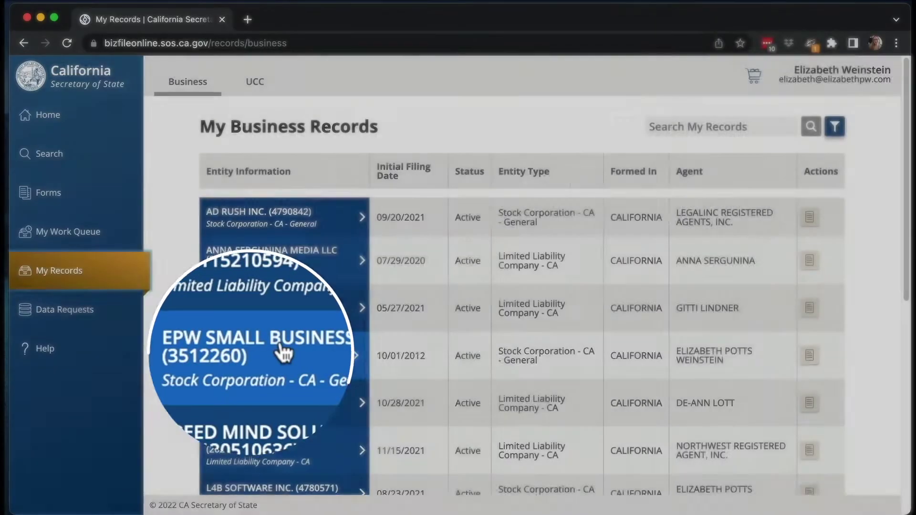
{"action": "left_click", "coordinate": [284, 353]}
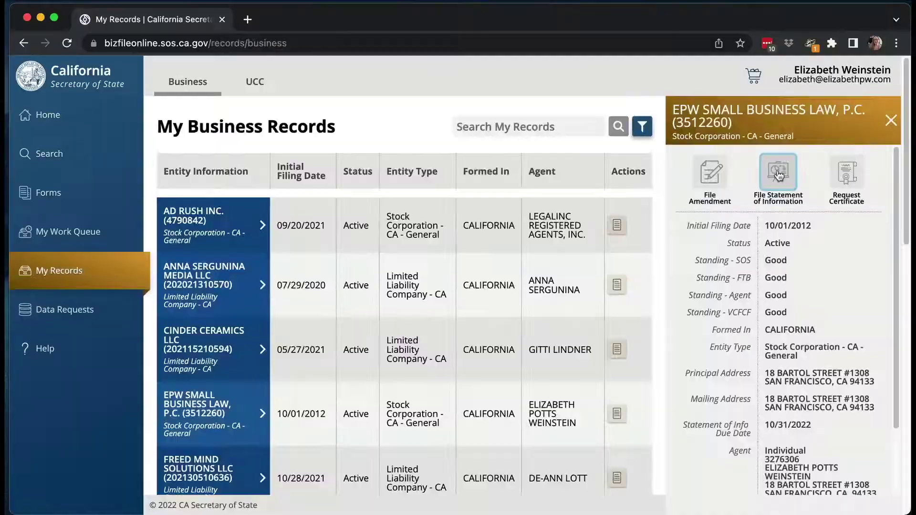
Start a Statement of Information for EPW SMALL BUSINESS LAW, P.C. at its Terms and Conditions
{"action": "left_click", "coordinate": [779, 175]}
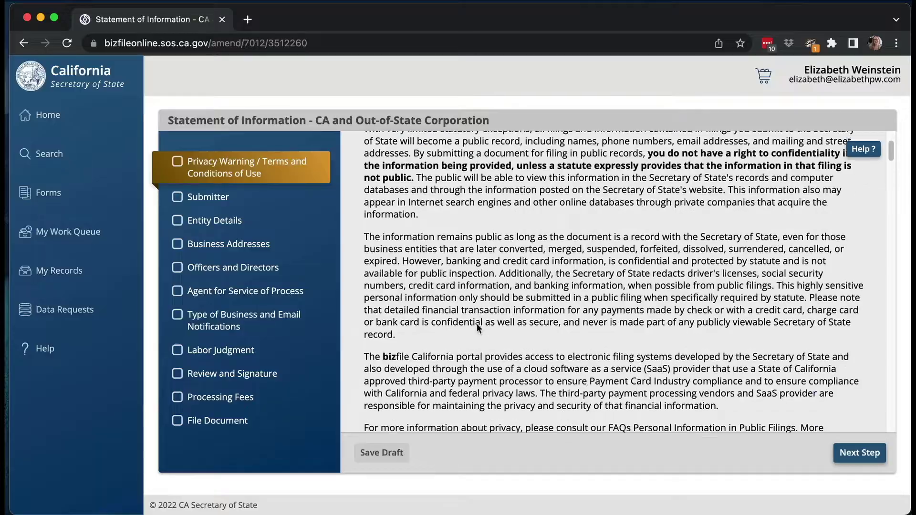
{"action": "scroll", "coordinate": [477, 324], "scroll_direction": "down", "scroll_amount": 6}
Read through the privacy terms and continue to the Submitter step
{"action": "scroll", "coordinate": [476, 324], "scroll_direction": "down", "scroll_amount": 10}
{"action": "scroll", "coordinate": [477, 323], "scroll_direction": "down", "scroll_amount": 10}
{"action": "scroll", "coordinate": [477, 323], "scroll_direction": "down", "scroll_amount": 10}
{"action": "scroll", "coordinate": [476, 323], "scroll_direction": "down", "scroll_amount": 10}
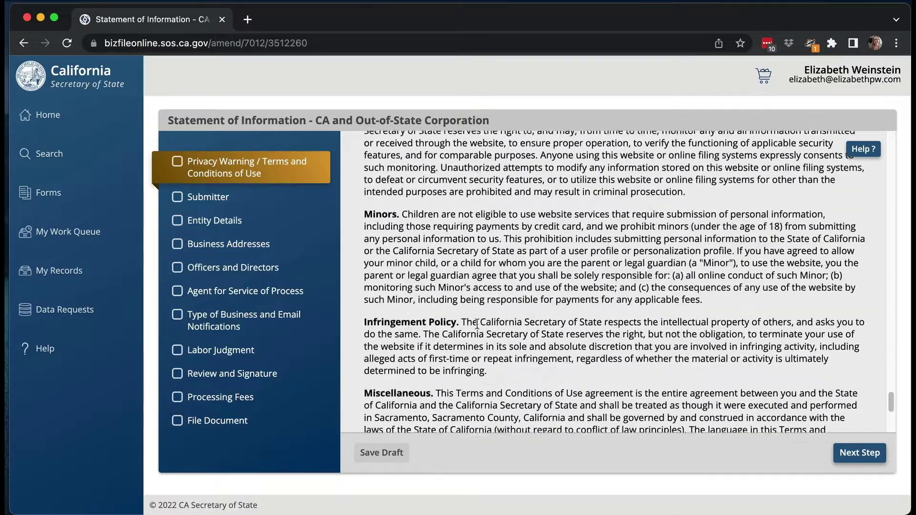
{"action": "scroll", "coordinate": [477, 323], "scroll_direction": "down", "scroll_amount": 5}
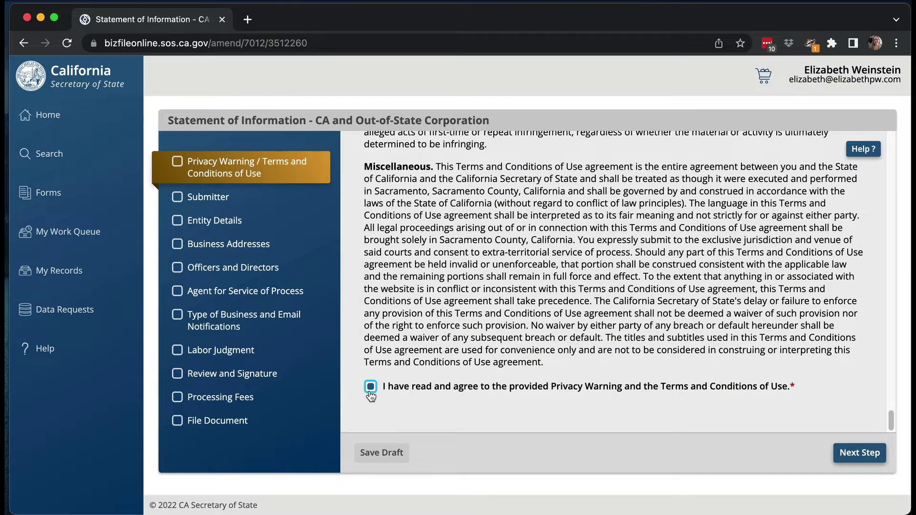
{"action": "left_click", "coordinate": [855, 459]}
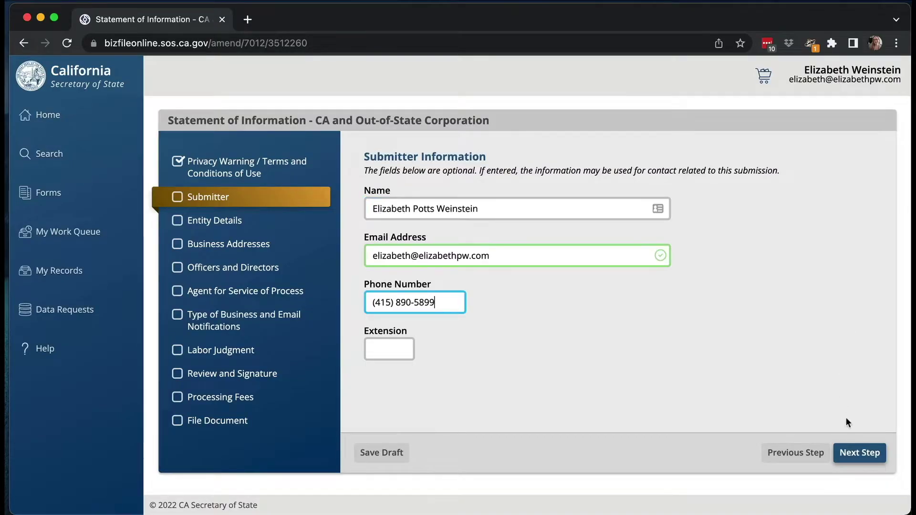
Advance past Submitter and Entity Details, then review the prefilled Business Addresses
{"action": "left_click", "coordinate": [848, 454]}
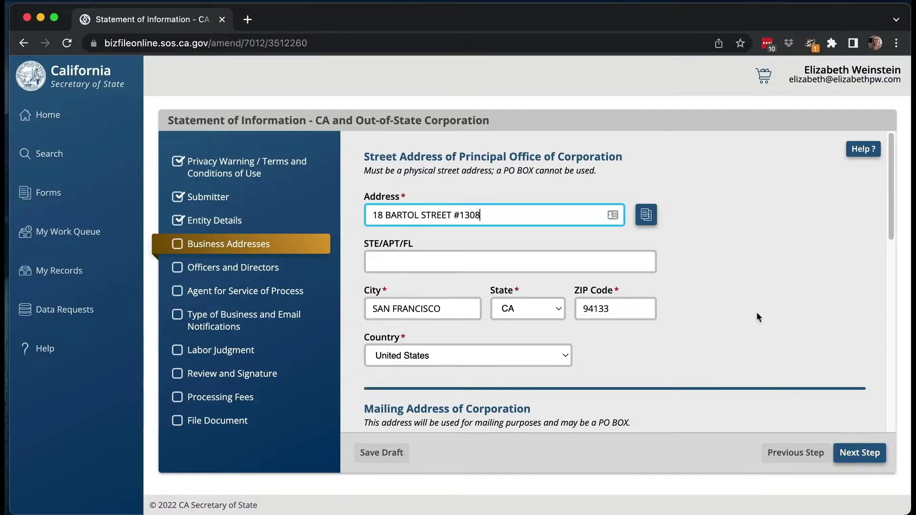
{"action": "scroll", "coordinate": [756, 313], "scroll_direction": "down", "scroll_amount": 5}
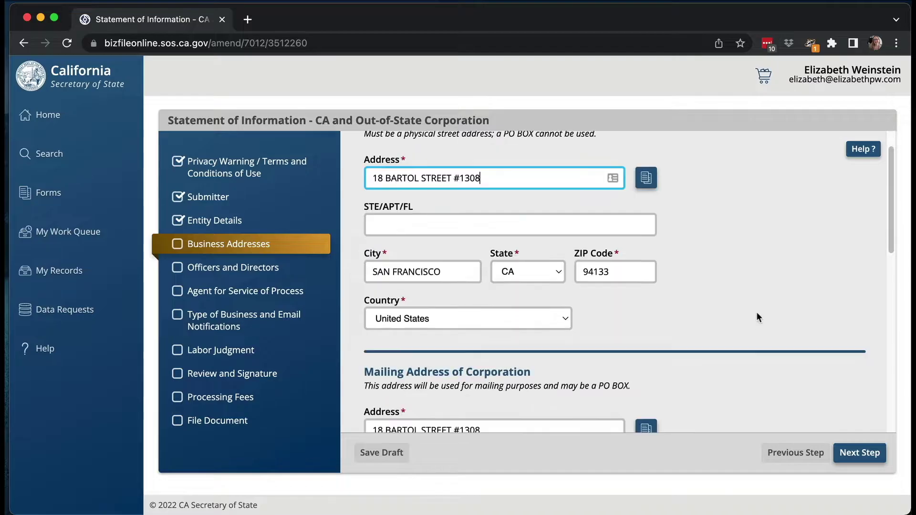
{"action": "scroll", "coordinate": [757, 314], "scroll_direction": "up", "scroll_amount": 5}
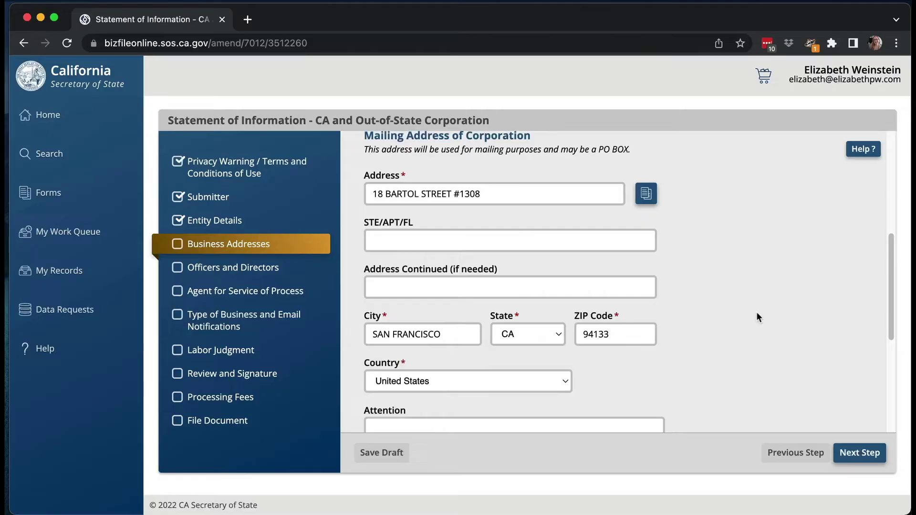
{"action": "scroll", "coordinate": [757, 311], "scroll_direction": "up", "scroll_amount": 6}
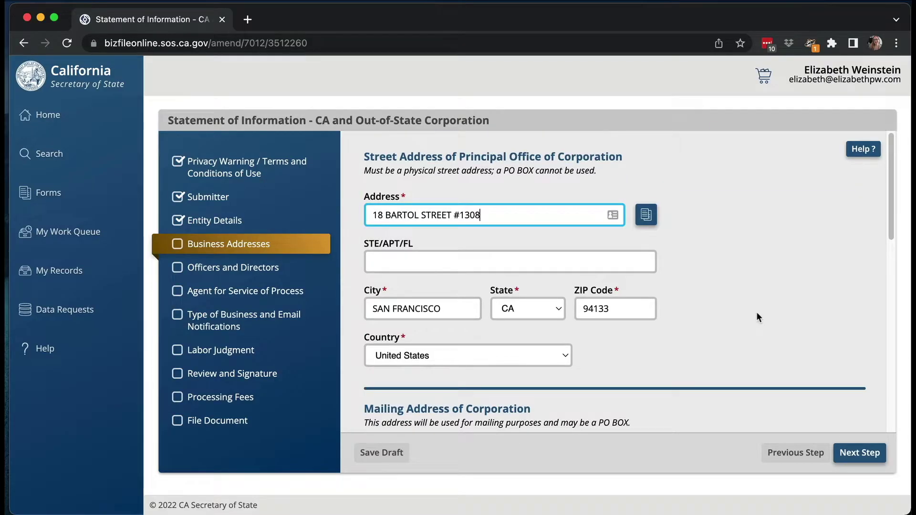
{"action": "scroll", "coordinate": [757, 311], "scroll_direction": "down", "scroll_amount": 5}
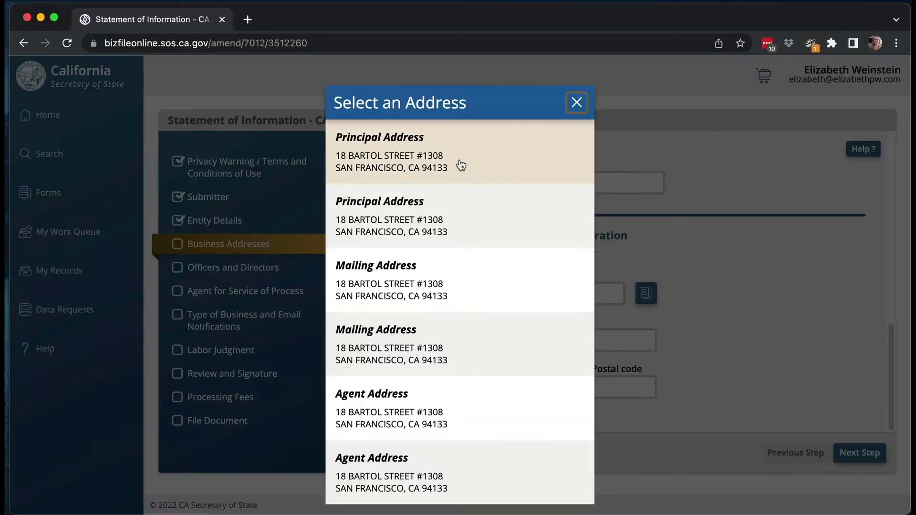
Copy the principal address into the California office, advance to Officers, and begin a new officer entry
{"action": "left_click", "coordinate": [462, 166]}
{"action": "scroll", "coordinate": [712, 305], "scroll_direction": "up", "scroll_amount": 10}
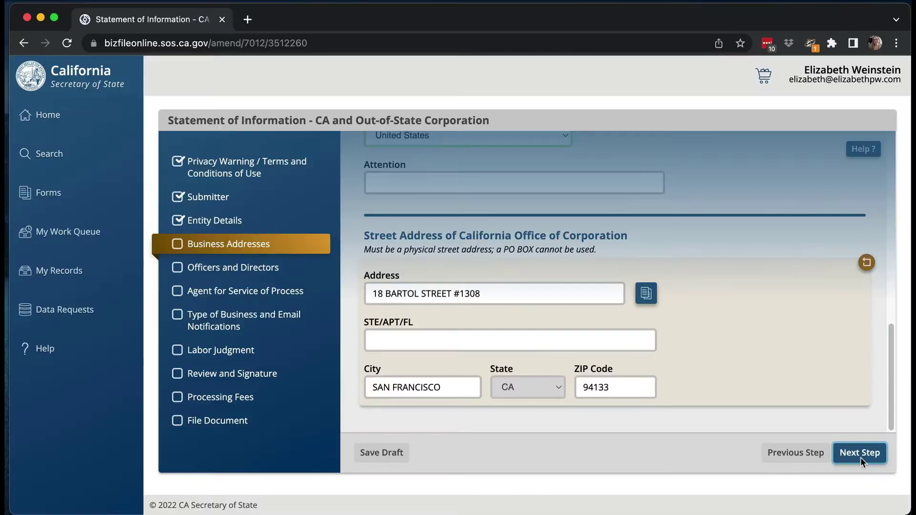
{"action": "left_click", "coordinate": [861, 457]}
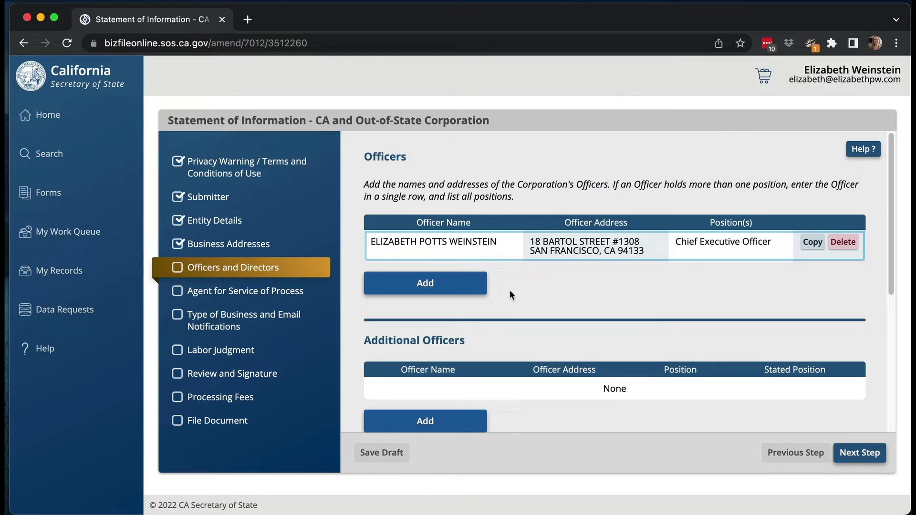
{"action": "left_click", "coordinate": [452, 287]}
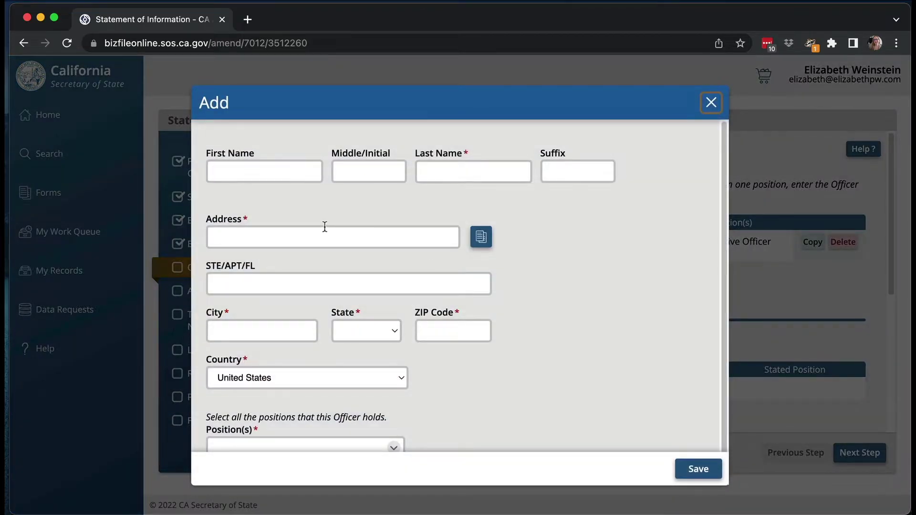
Add Chief Financial Officer and Secretary to the officer's Chief Executive Officer position
{"action": "scroll", "coordinate": [359, 221], "scroll_direction": "down", "scroll_amount": 1}
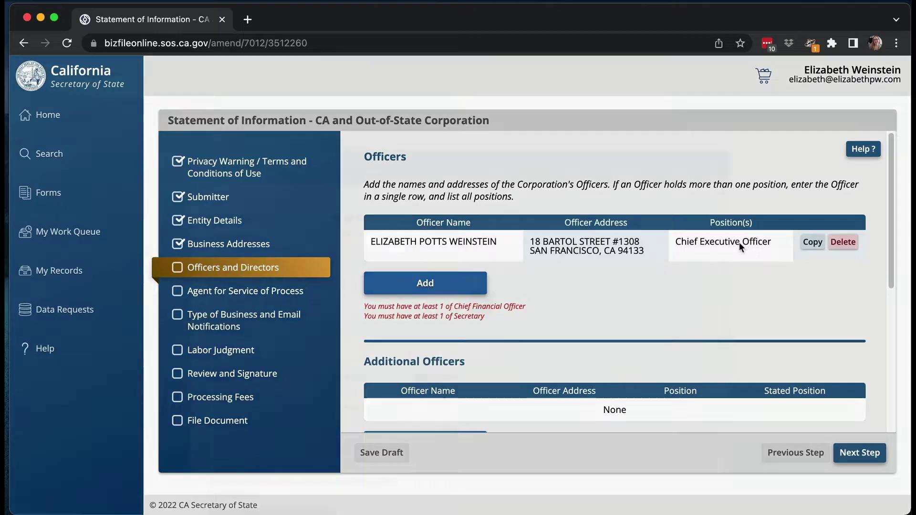
{"action": "left_click", "coordinate": [739, 241]}
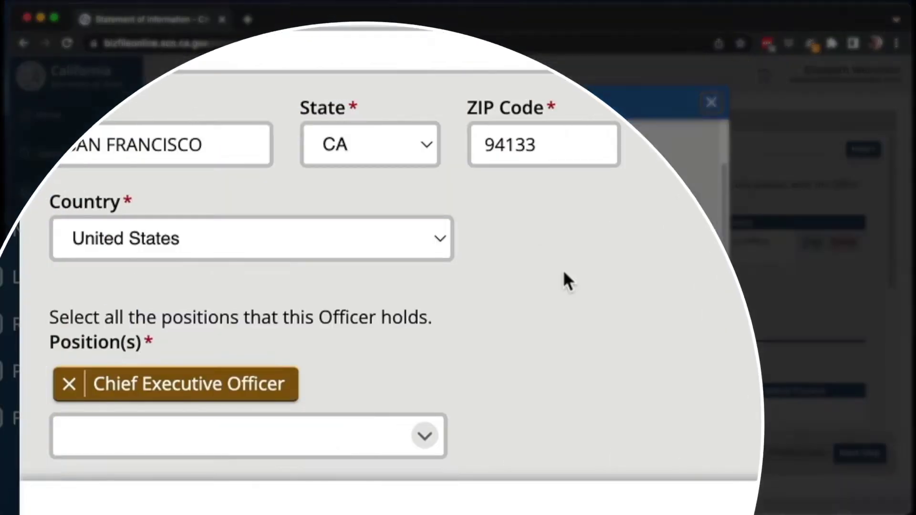
{"action": "left_click", "coordinate": [394, 429]}
{"action": "left_click", "coordinate": [221, 470]}
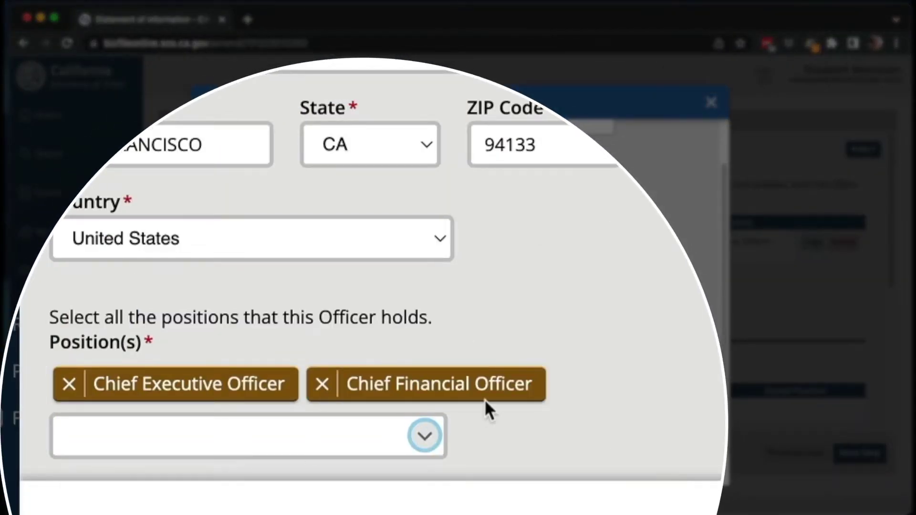
{"action": "left_click", "coordinate": [428, 432]}
{"action": "left_click", "coordinate": [282, 476]}
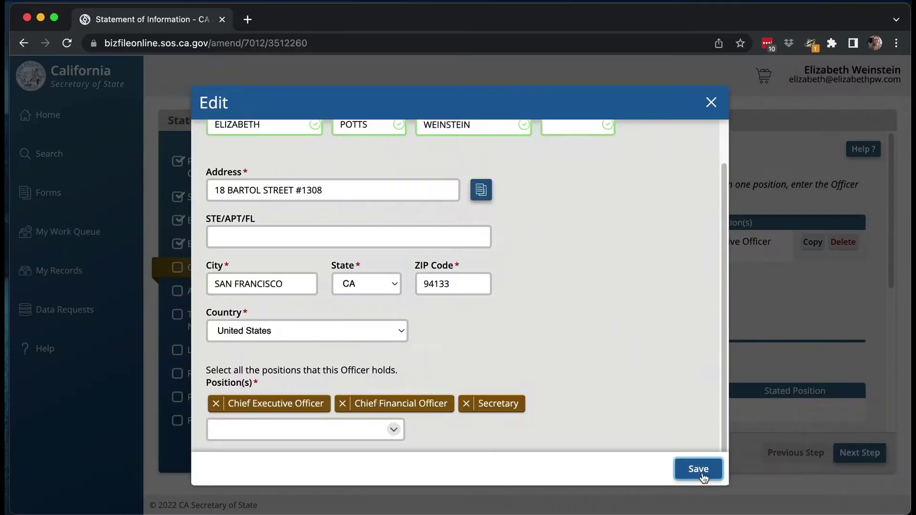
Save the officer row with all three positions
{"action": "left_click", "coordinate": [696, 471]}
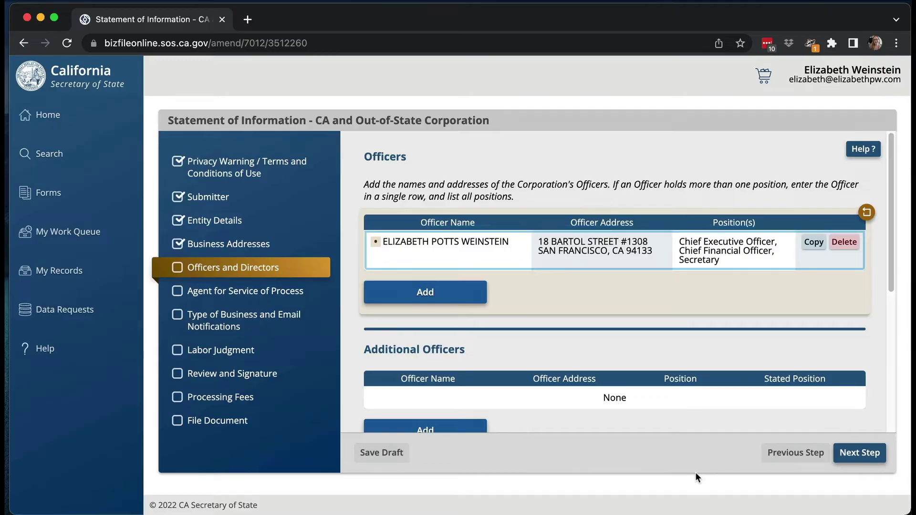
{"action": "scroll", "coordinate": [617, 306], "scroll_direction": "down", "scroll_amount": 5}
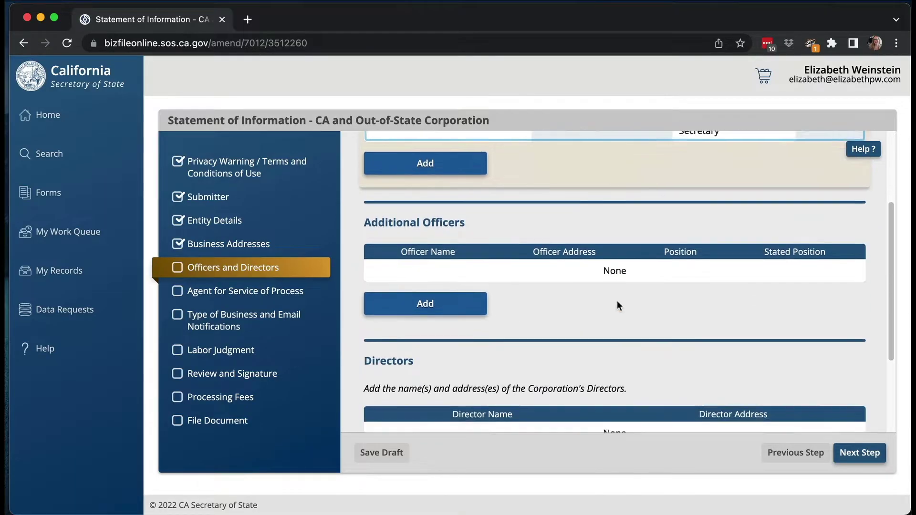
{"action": "scroll", "coordinate": [617, 305], "scroll_direction": "down", "scroll_amount": 1}
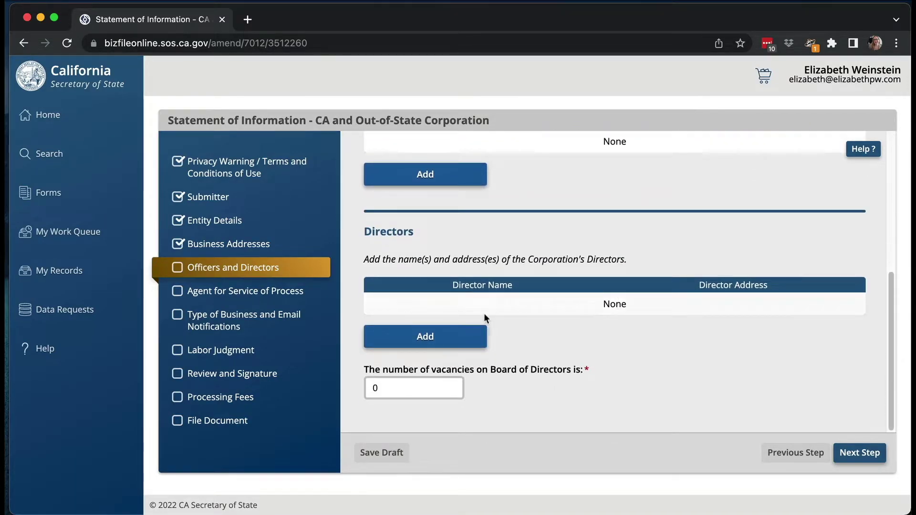
Add the same person as a director, copying the Principal Address, and save
{"action": "left_click", "coordinate": [454, 342]}
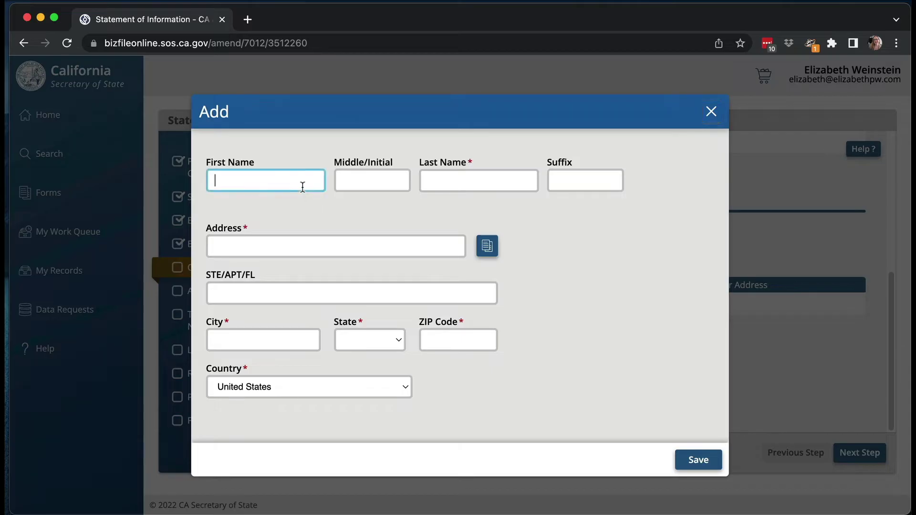
{"action": "type", "text": "E"}
{"action": "key", "text": "Down"}
{"action": "key", "text": "Return"}
{"action": "left_click", "coordinate": [488, 246]}
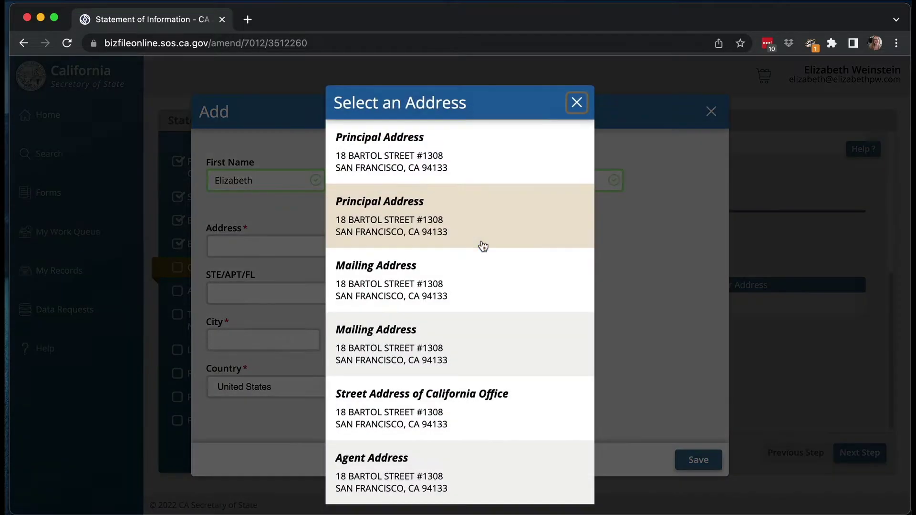
{"action": "left_click", "coordinate": [450, 176]}
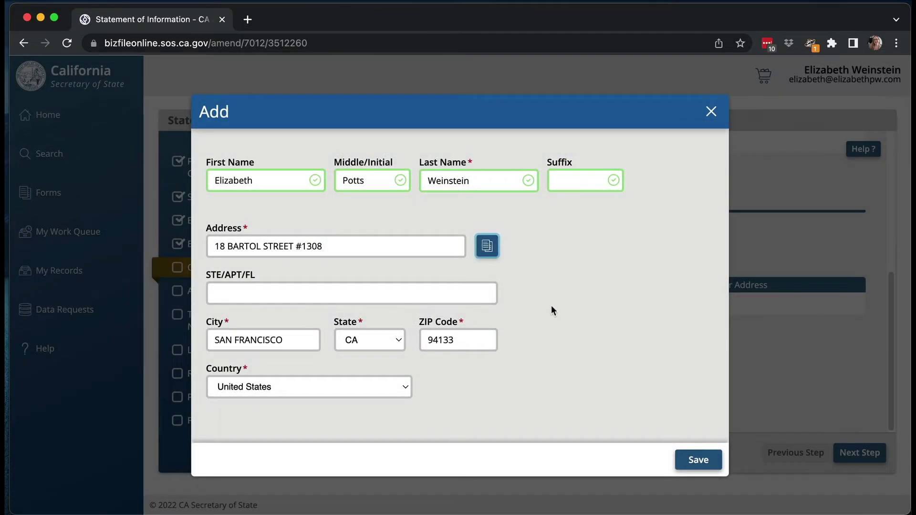
{"action": "left_click", "coordinate": [696, 460]}
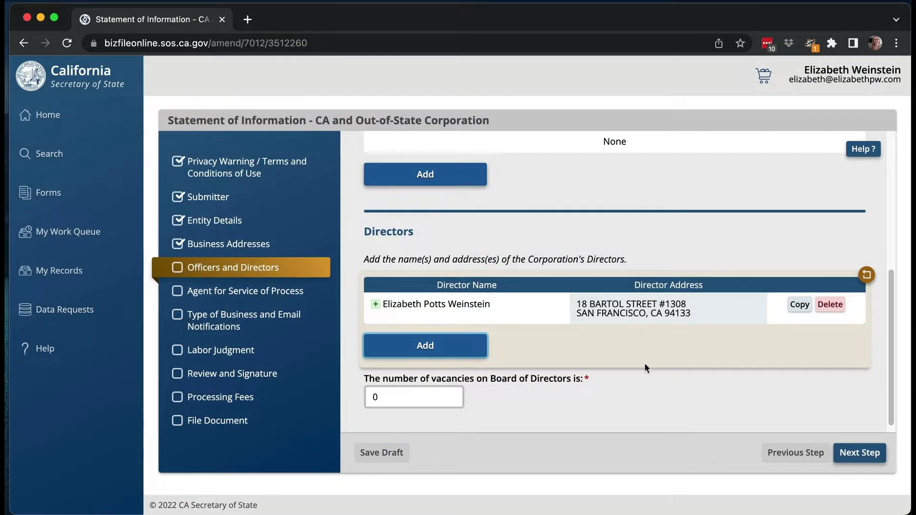
{"action": "scroll", "coordinate": [644, 363], "scroll_direction": "down", "scroll_amount": 1}
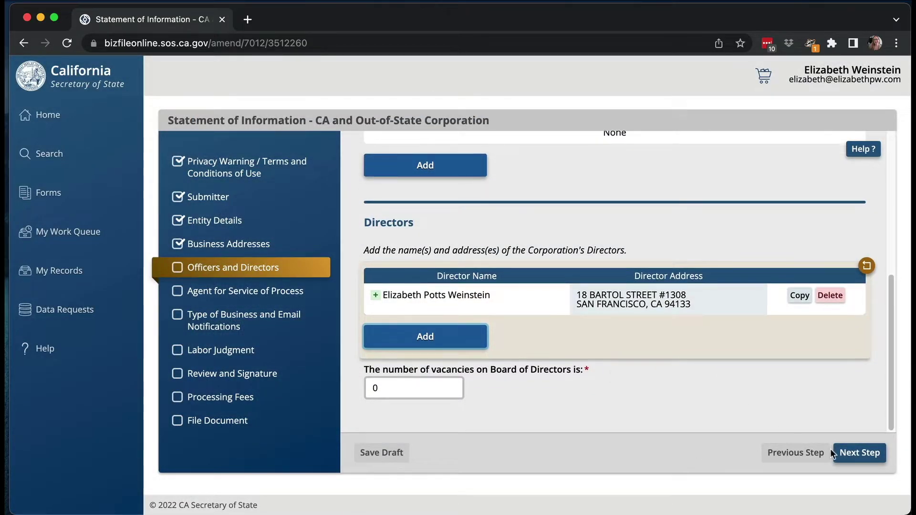
Continue to the Agent for Service of Process step with the individual agent prefilled
{"action": "left_click", "coordinate": [849, 454]}
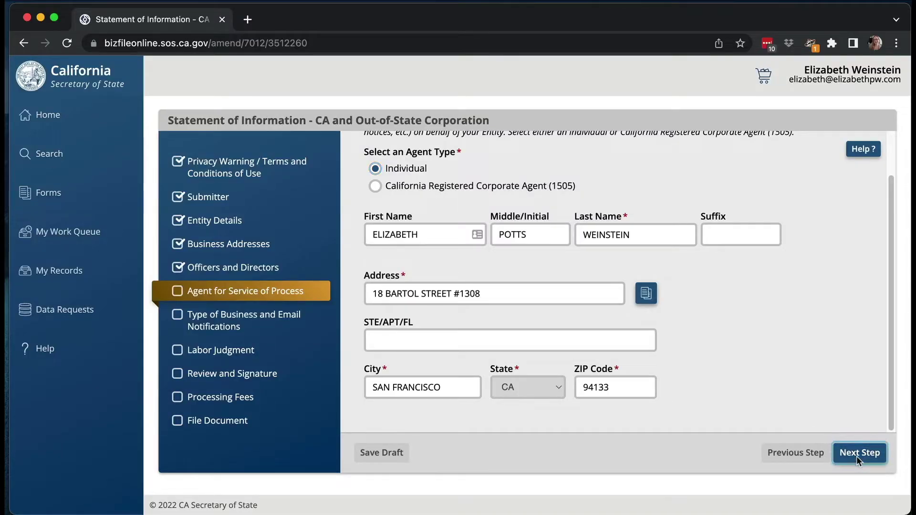
Advance to Type of Business (LEGAL SERVICES) and opt in to e-mail notifications
{"action": "left_click", "coordinate": [857, 453]}
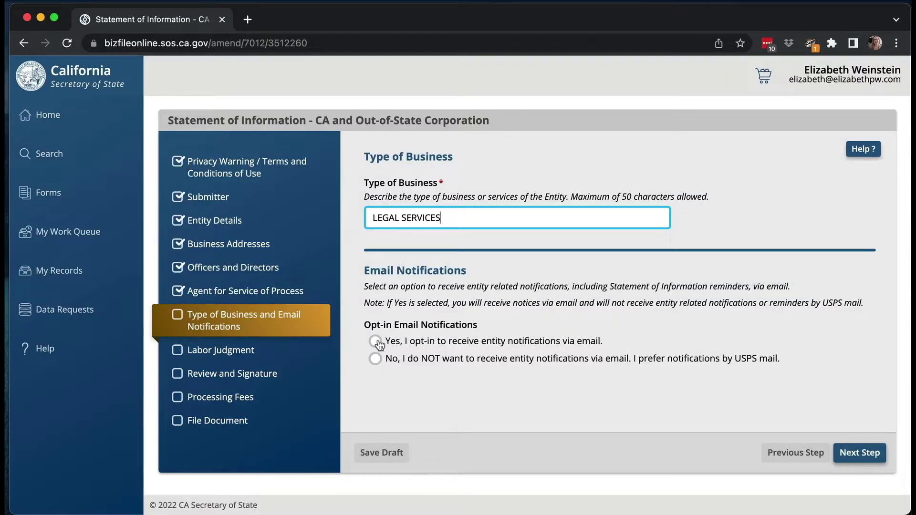
{"action": "left_click", "coordinate": [376, 341]}
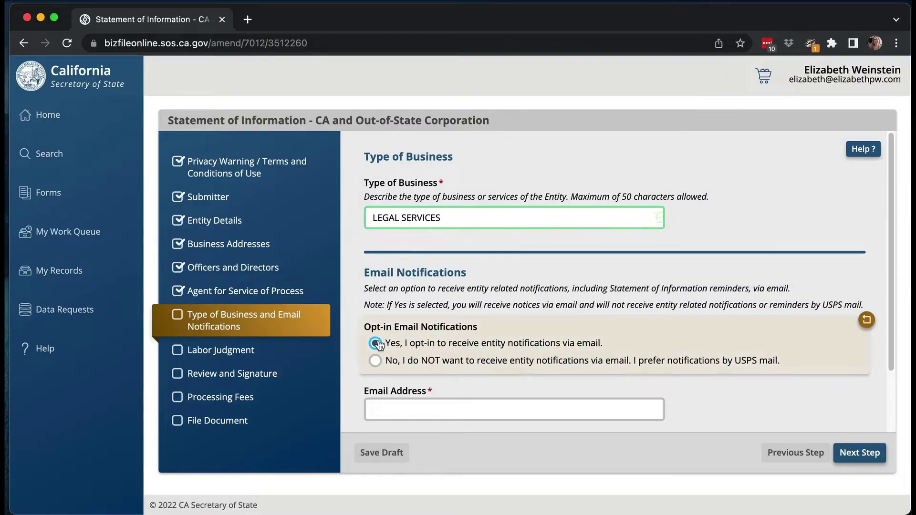
Enter the contact's notification e-mail address and continue to Labor Judgment, left at No
{"action": "scroll", "coordinate": [549, 383], "scroll_direction": "down", "scroll_amount": 2}
{"action": "left_click", "coordinate": [550, 334]}
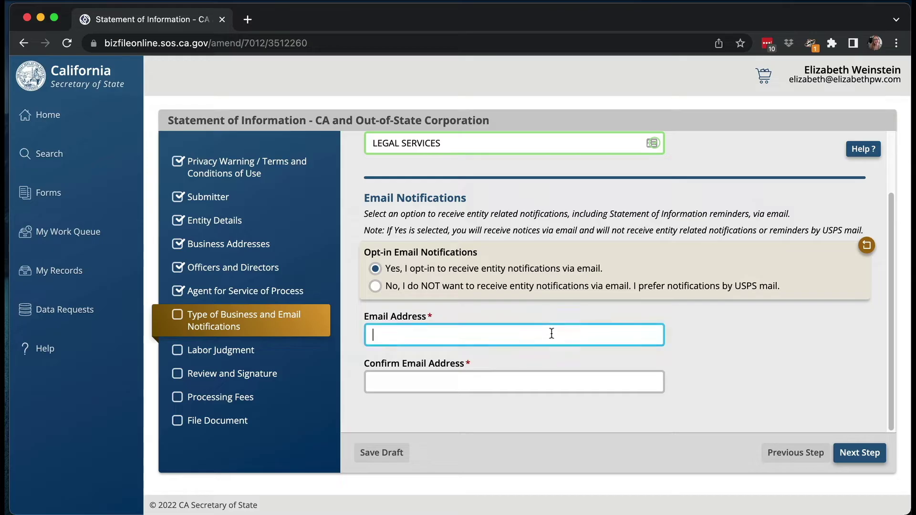
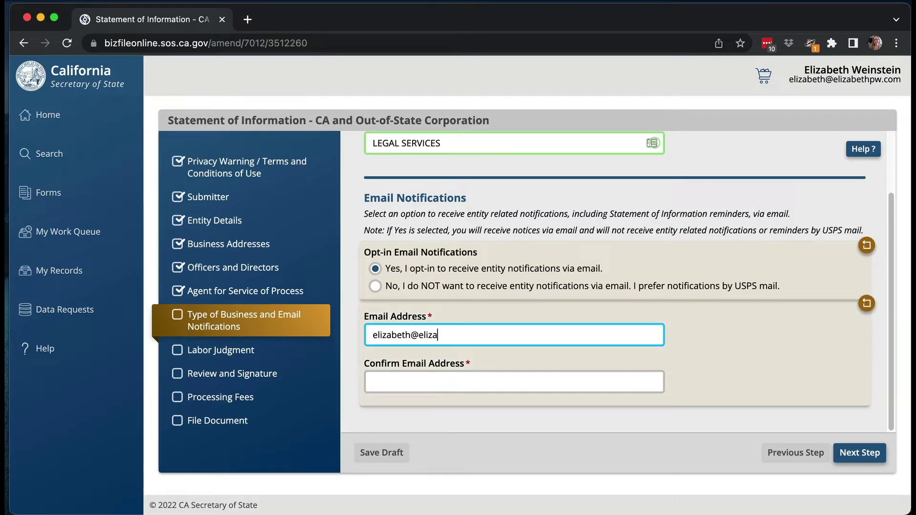
{"action": "left_click", "coordinate": [859, 456]}
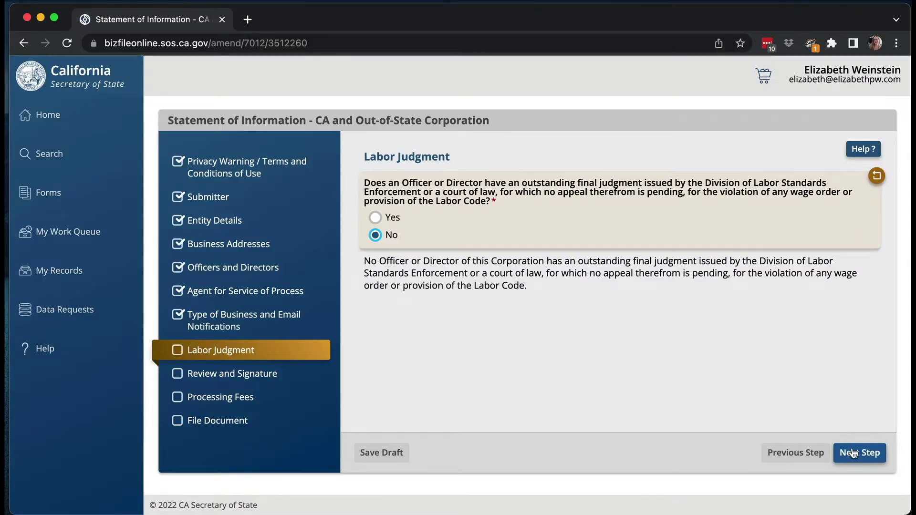
Electronically sign and date the statement on Review and Signature, then save the signature
{"action": "left_click", "coordinate": [853, 453]}
{"action": "scroll", "coordinate": [476, 310], "scroll_direction": "down", "scroll_amount": 3}
{"action": "scroll", "coordinate": [476, 310], "scroll_direction": "down", "scroll_amount": 10}
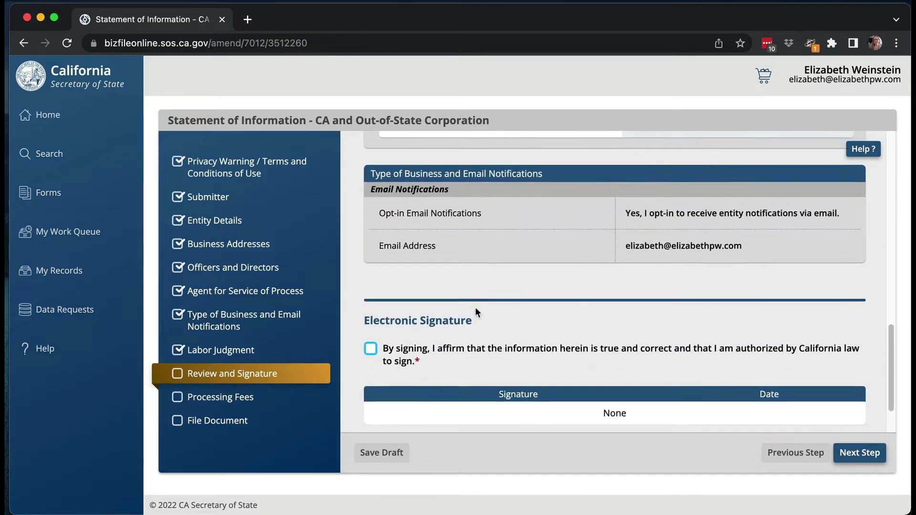
{"action": "scroll", "coordinate": [476, 312], "scroll_direction": "down", "scroll_amount": 2}
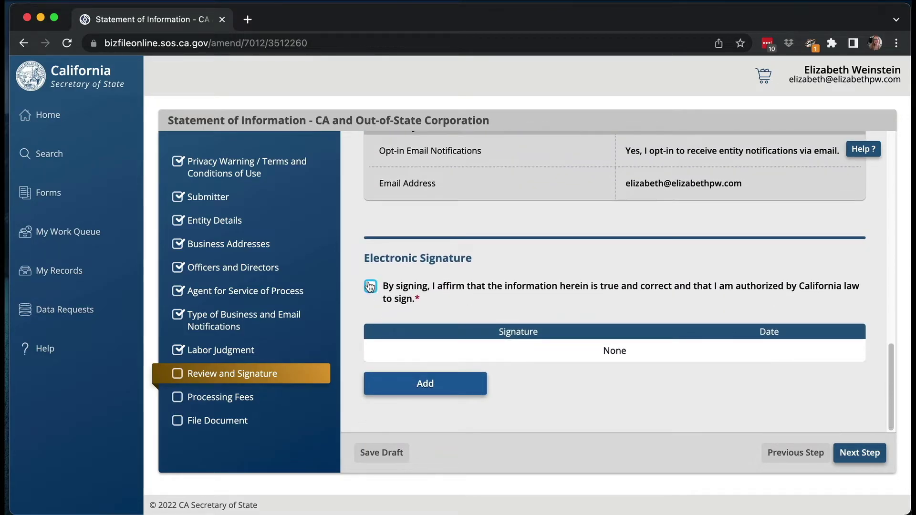
{"action": "left_click", "coordinate": [418, 387]}
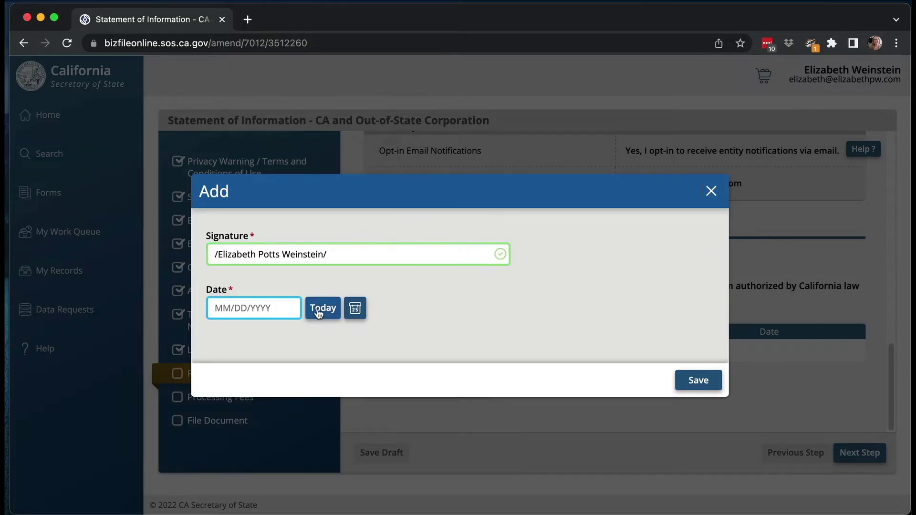
{"action": "left_click", "coordinate": [698, 379]}
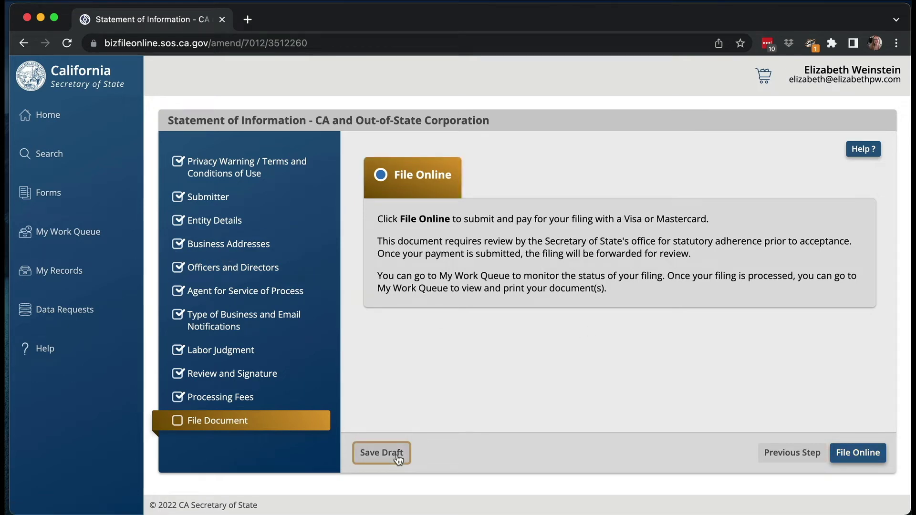
Exit the draft Statement of Information to My Work Queue, confirming the exit
{"action": "left_click", "coordinate": [99, 236]}
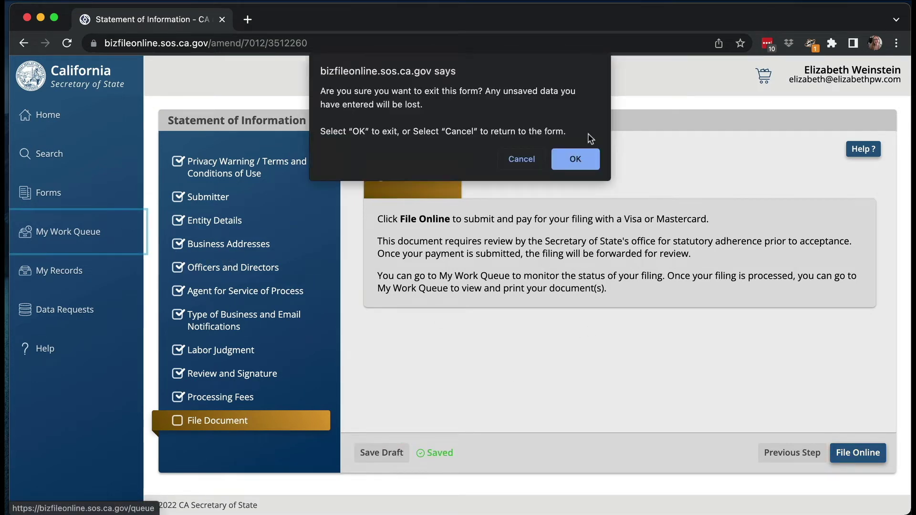
{"action": "left_click", "coordinate": [586, 160]}
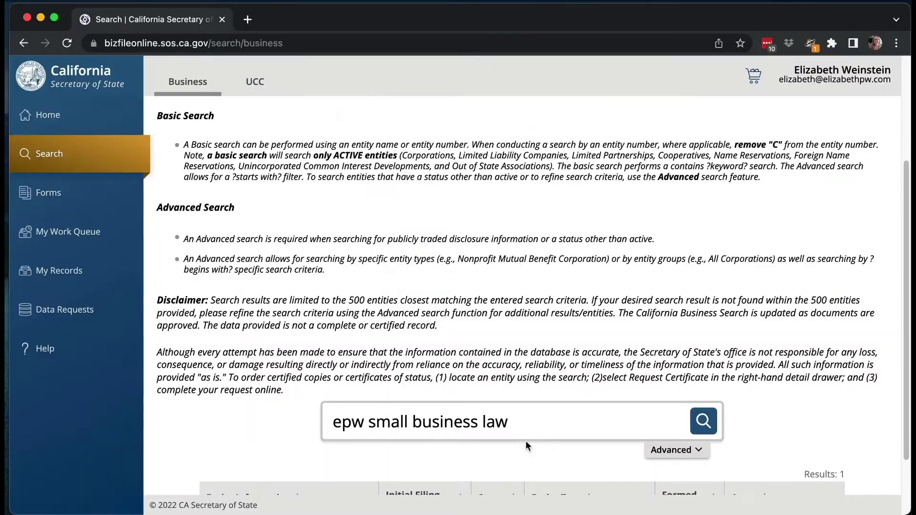
Open the EPW SMALL BUSINESS LAW, P.C. record, showing Active, Good standing, due 10/31/2022
{"action": "scroll", "coordinate": [526, 444], "scroll_direction": "down", "scroll_amount": 3}
{"action": "left_click", "coordinate": [302, 465]}
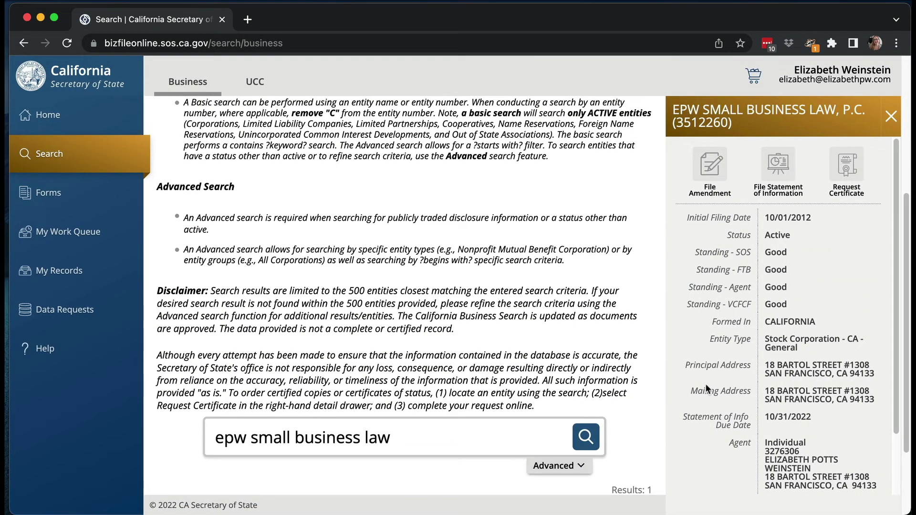
{"action": "scroll", "coordinate": [705, 383], "scroll_direction": "down", "scroll_amount": 3}
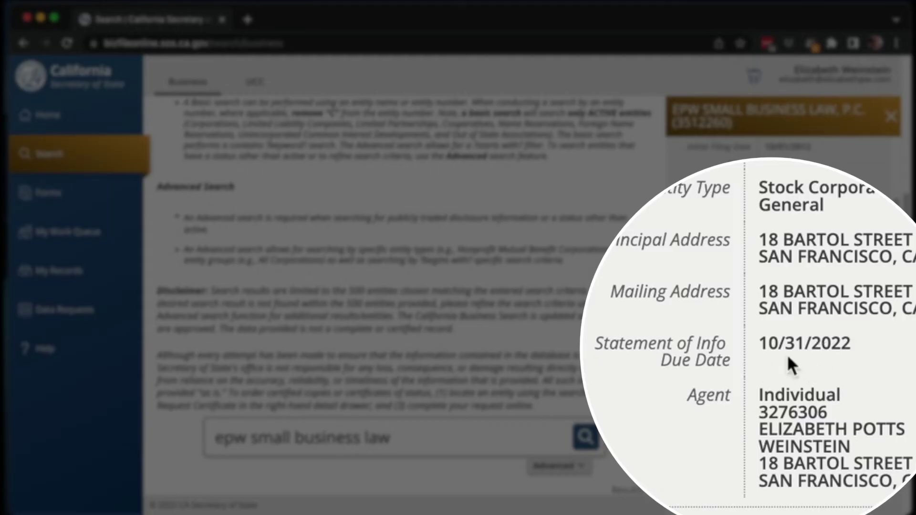
{"action": "scroll", "coordinate": [735, 350], "scroll_direction": "up", "scroll_amount": 2}
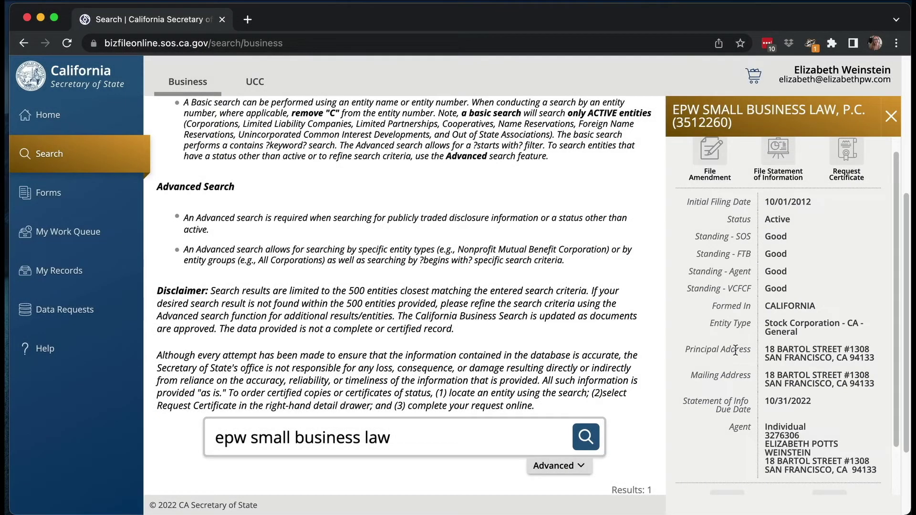